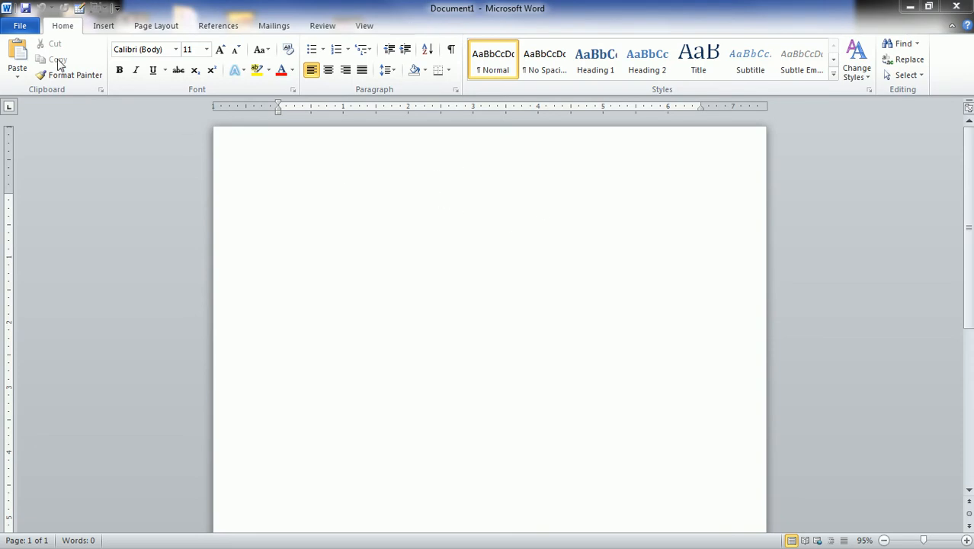
- Save the blank document as a Word Document named "Practice" in the Documents library
click(20, 28)
click(39, 68)
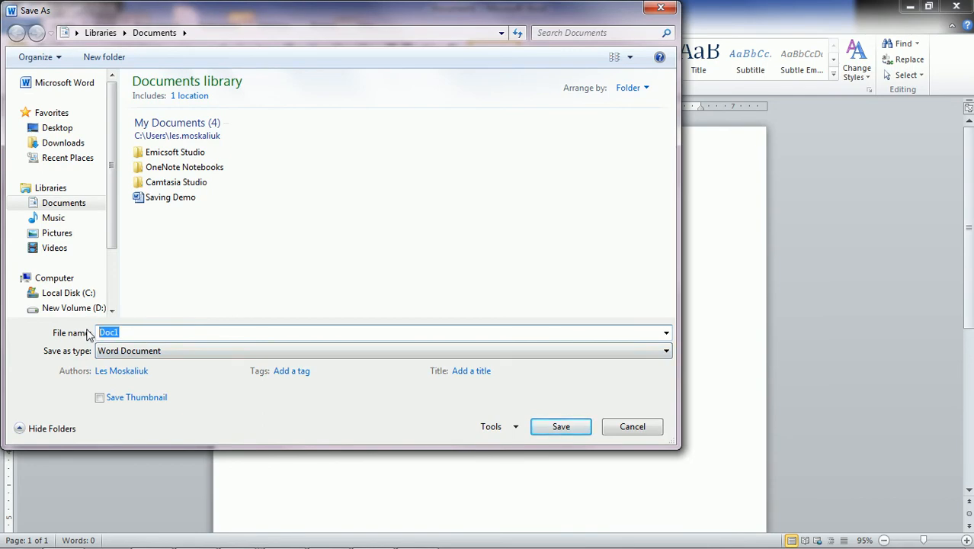
text(Practice)
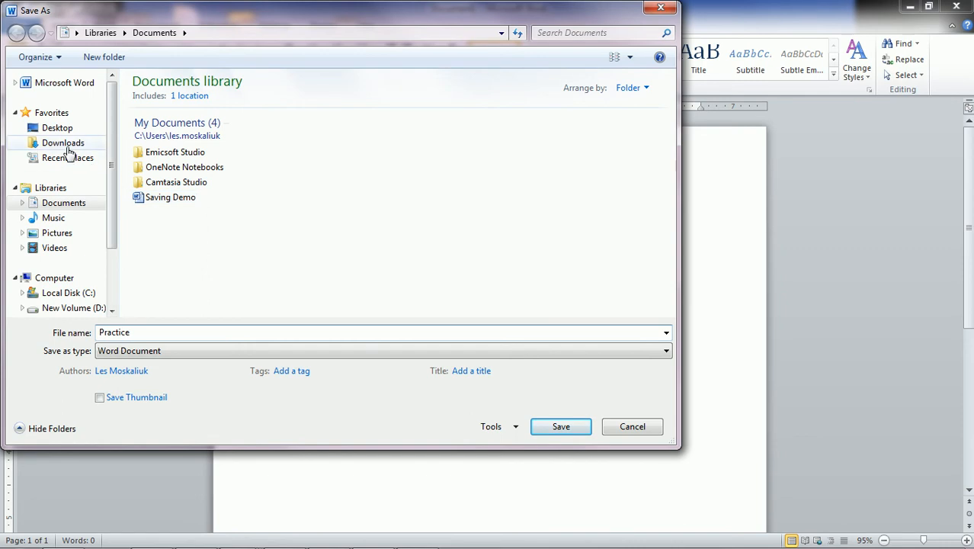
click(64, 204)
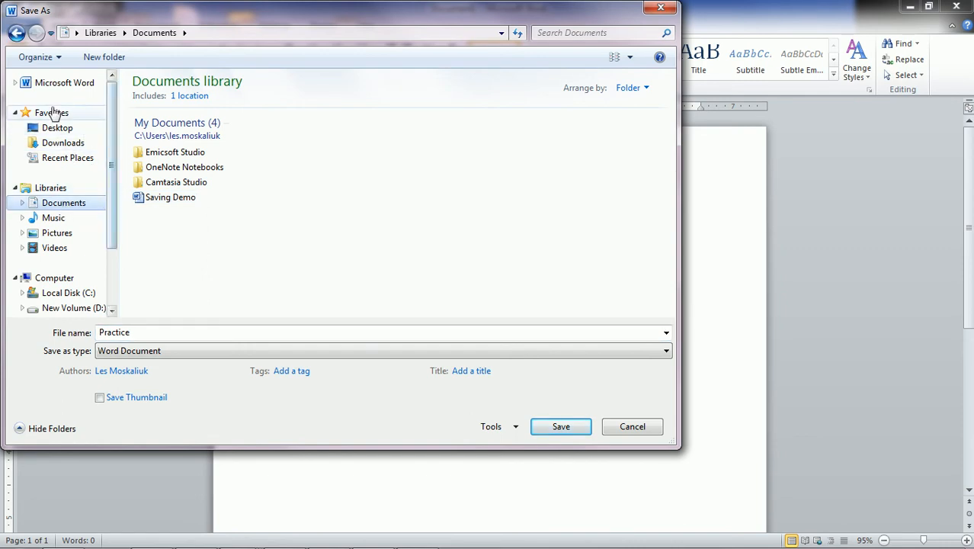
click(131, 333)
click(571, 432)
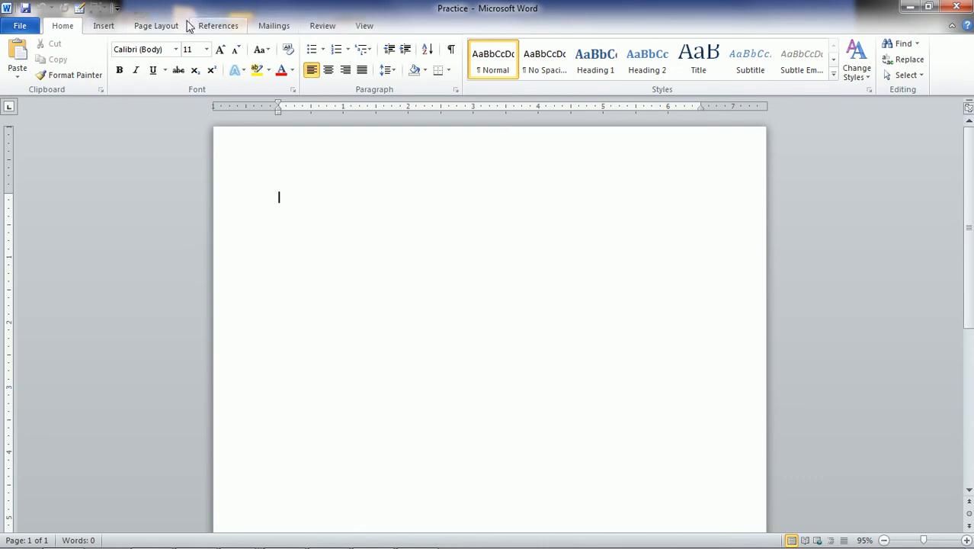
click(102, 27)
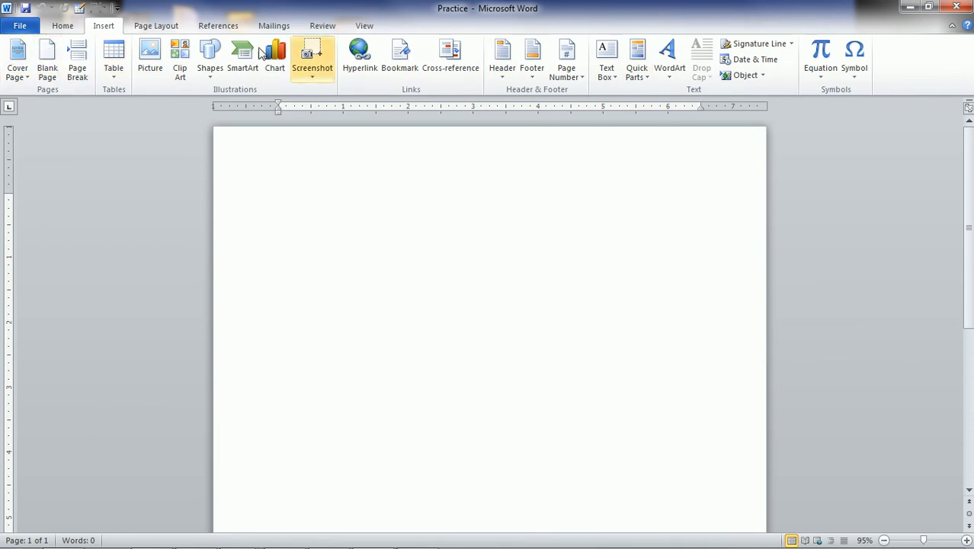
click(64, 26)
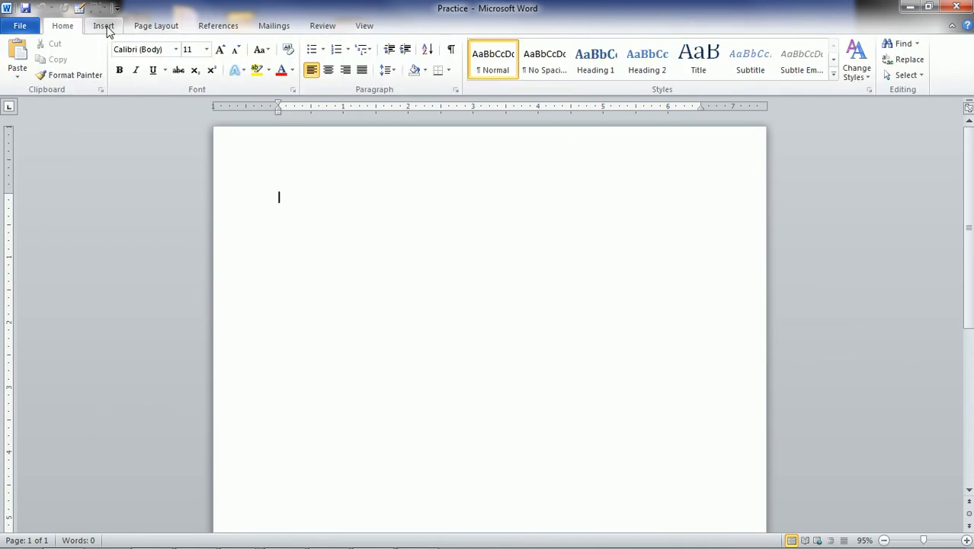
click(104, 28)
click(156, 28)
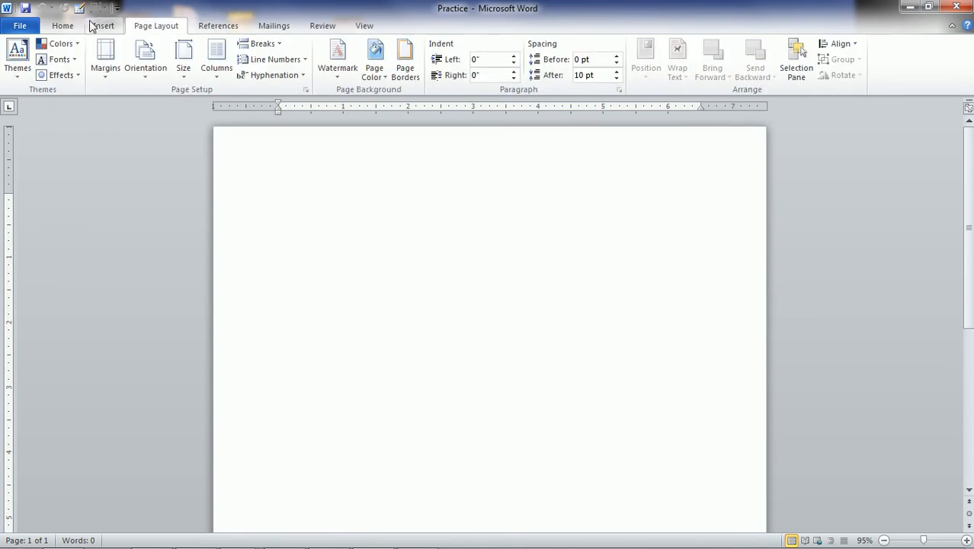
click(64, 27)
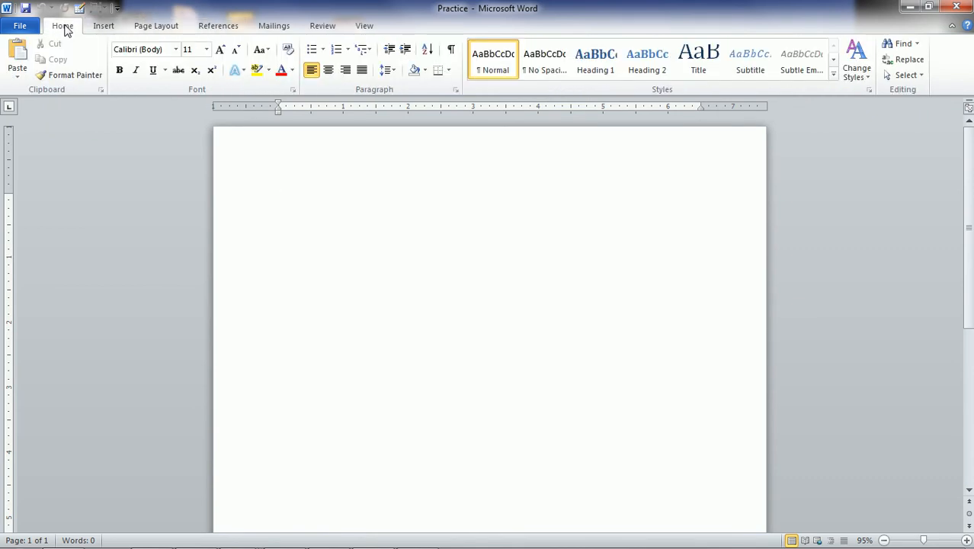
click(104, 28)
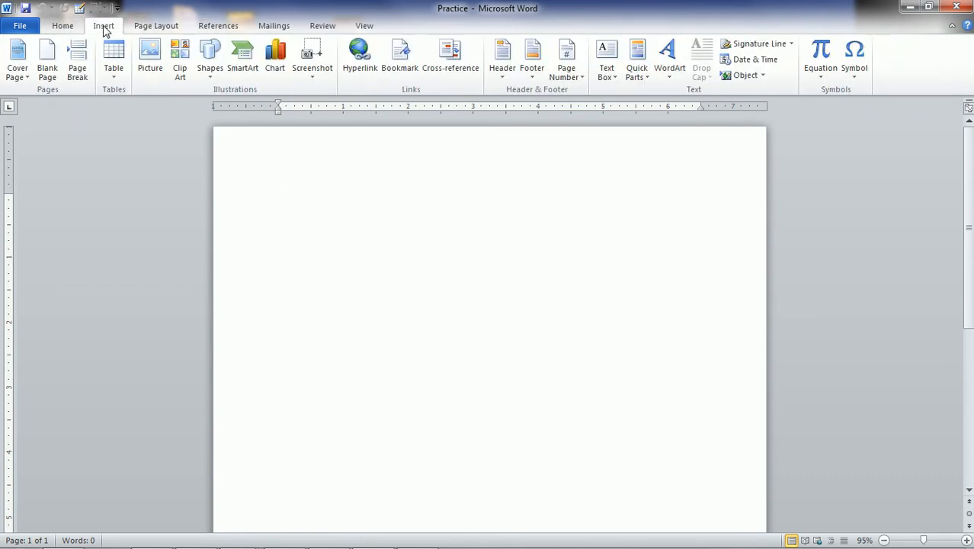
click(162, 28)
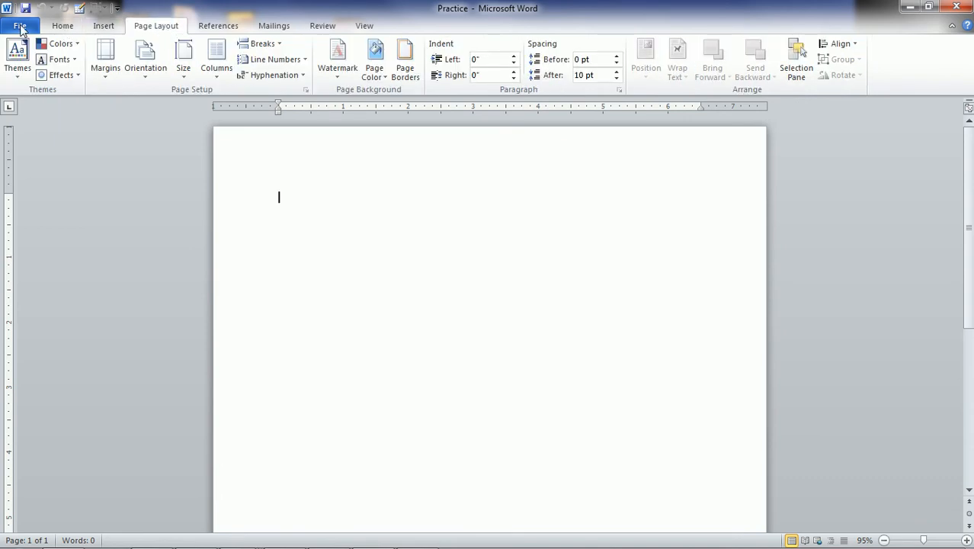
- Set the font for new text to Times New Roman at size 12
click(63, 26)
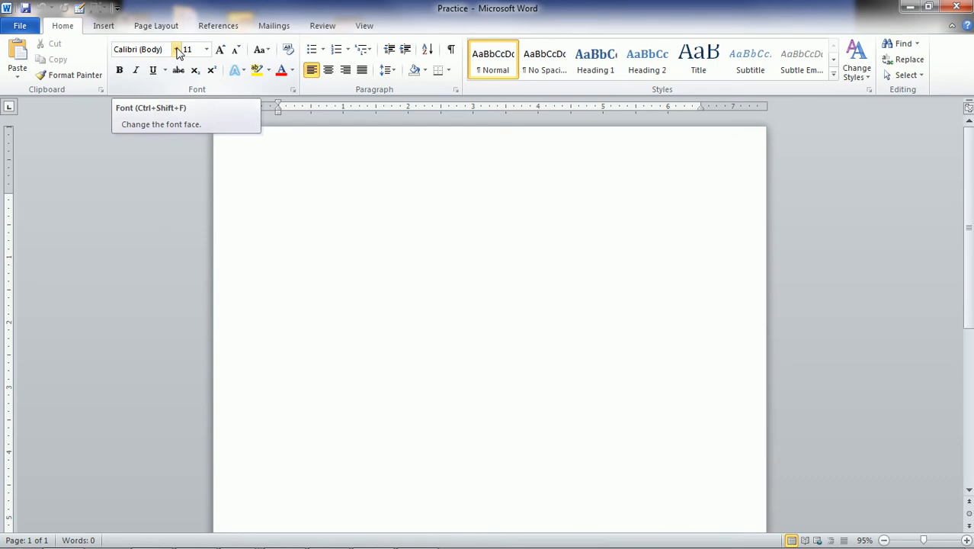
click(176, 50)
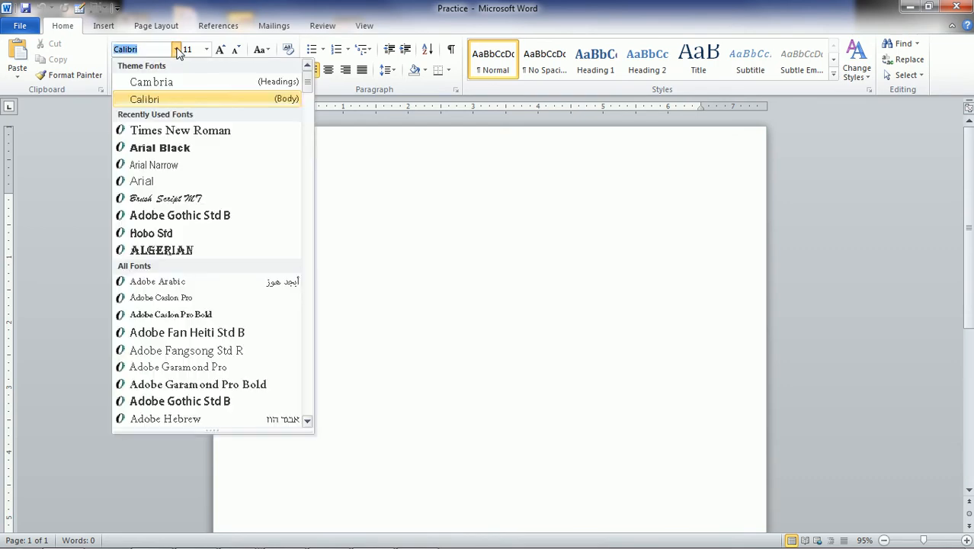
click(208, 133)
click(207, 52)
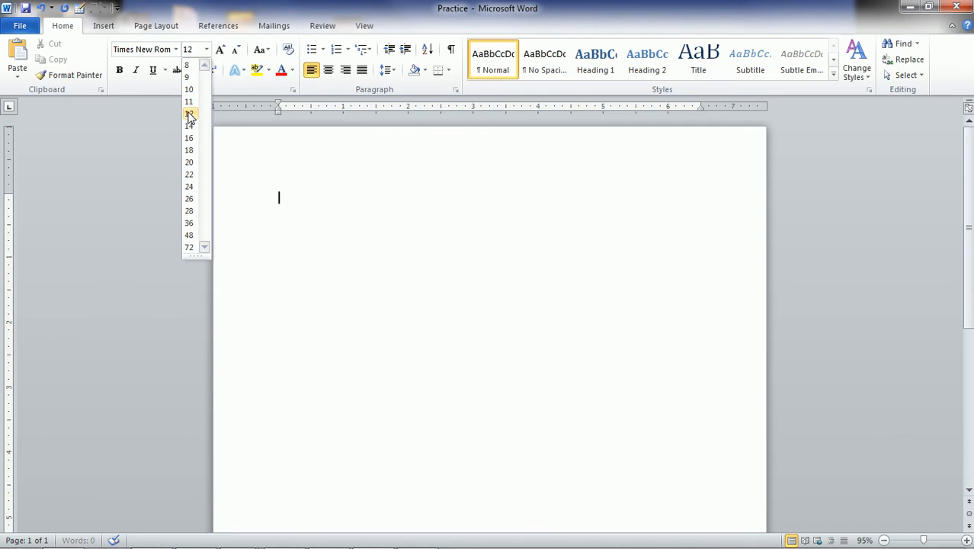
click(191, 124)
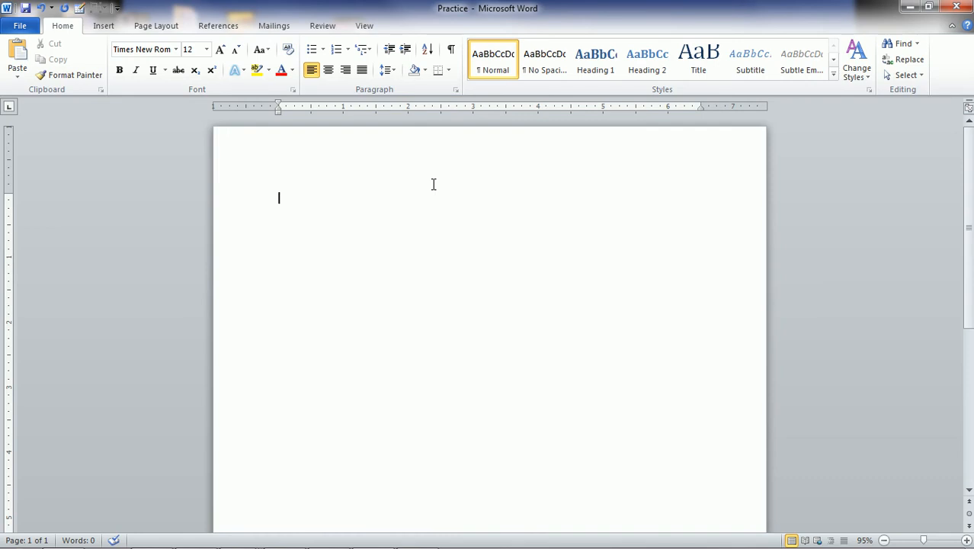
- Enter "Welcome to middle school computers with" as the beginning of the first sentence
text(Welcome to MS)
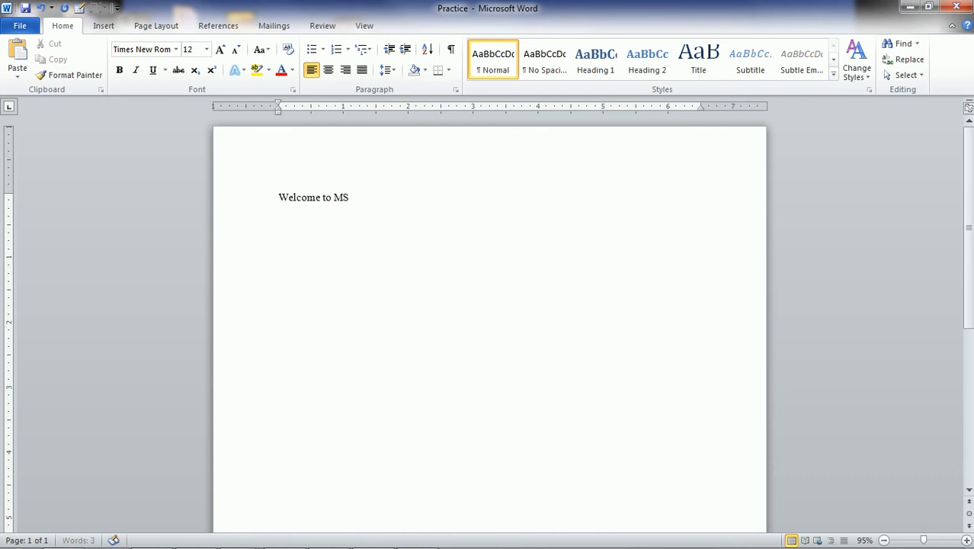
key(BackSpace)
text(s)
key(BackSpace)
key(BackSpace)
text(middles)
key(BackSpace)
text(school)
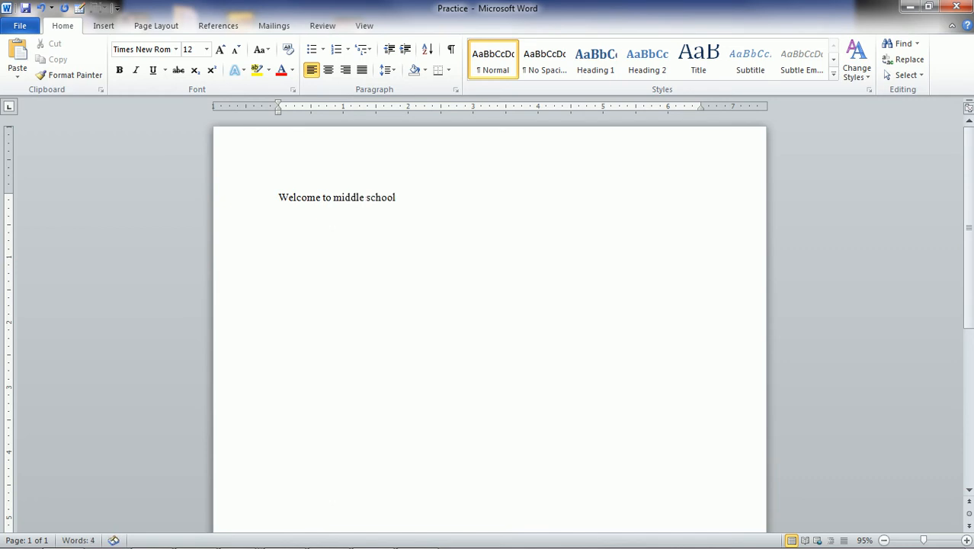
text( computers with)
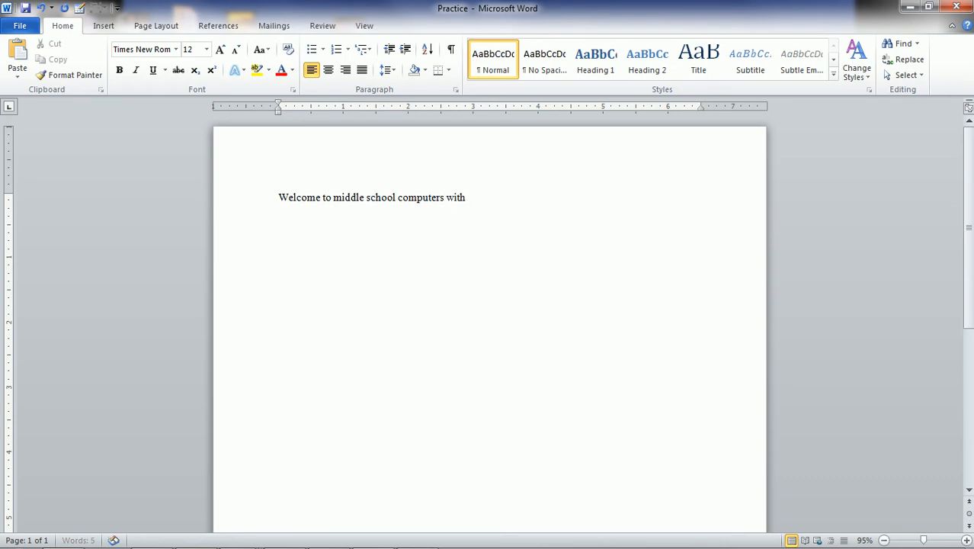
- Finish the first sentence with the teacher's name and a period, and add the sentence "The caat sat on the hat!"
text( Mr. les)
key(BackSpace)
key(BackSpace)
key(BackSpace)
text(Les.  The caat sat)
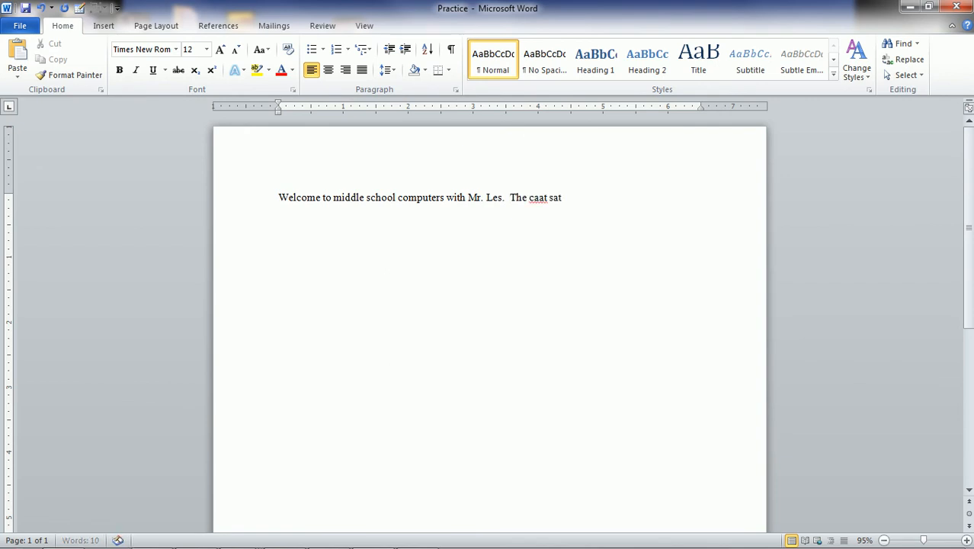
text( on the hat!)
- Make the word "Welcome" at the start of the sentence bold
drag(320, 198, 279, 198)
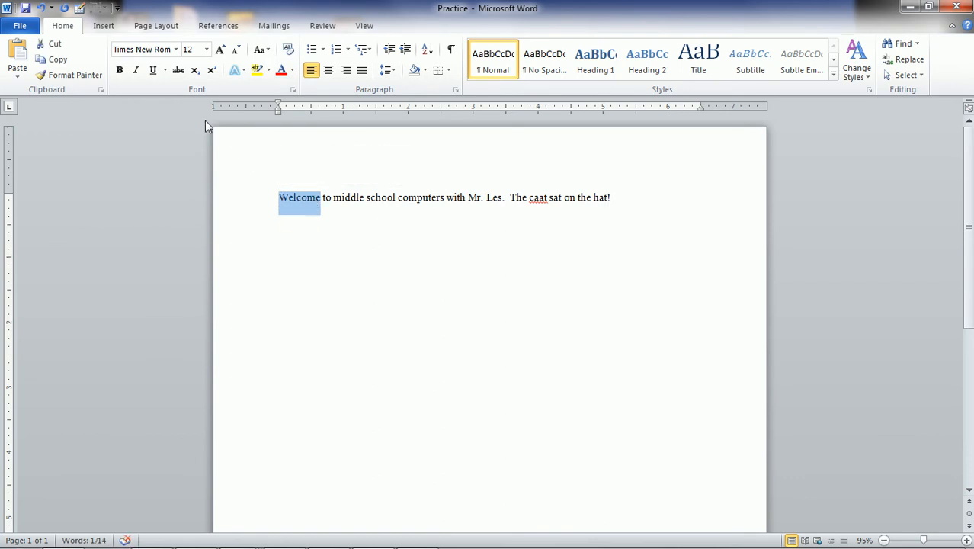
click(119, 71)
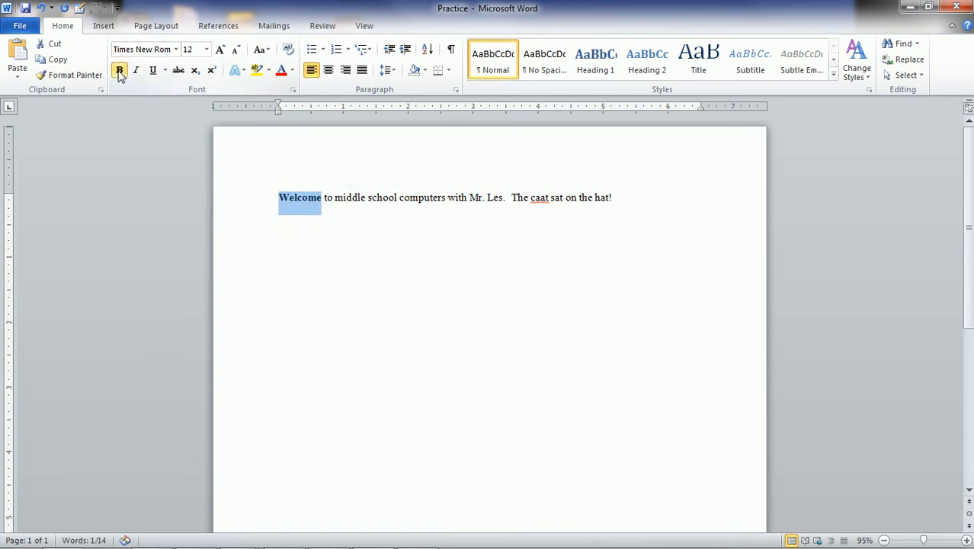
click(302, 228)
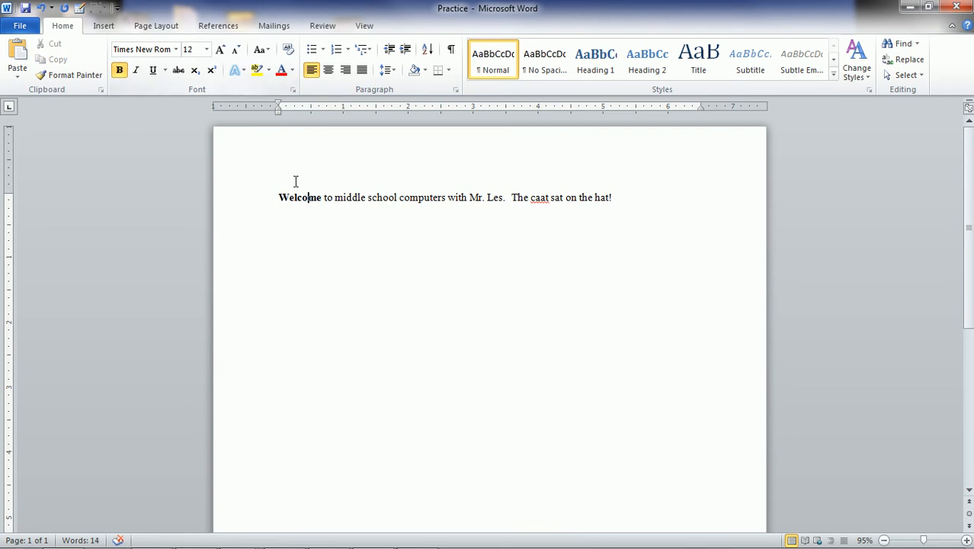
- Remove the bold from "Welcome" and try italic and underline formatting on it
drag(322, 198, 278, 200)
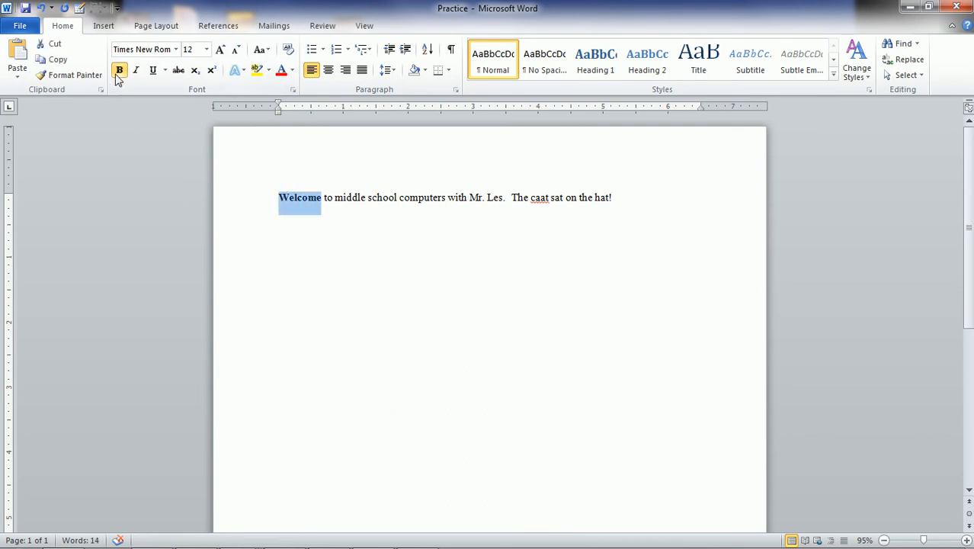
click(119, 70)
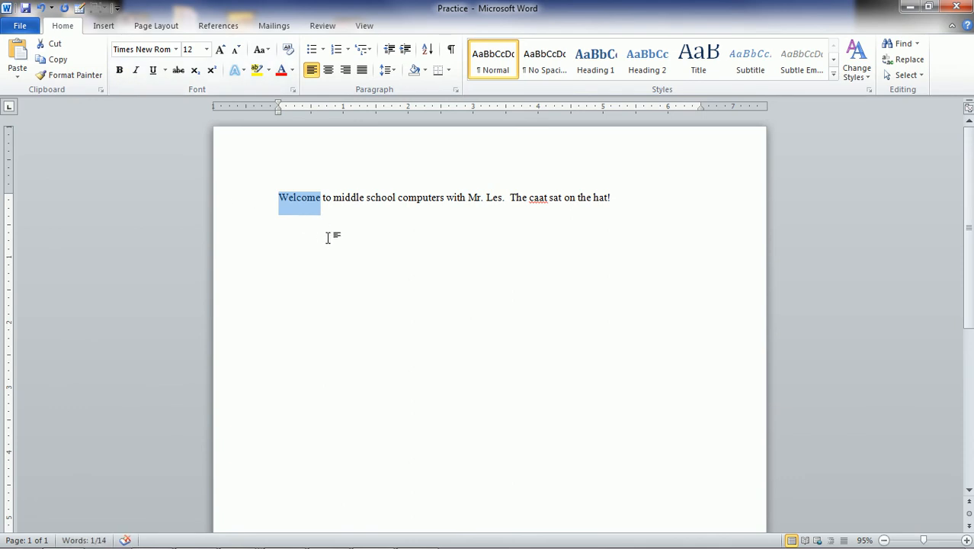
click(136, 70)
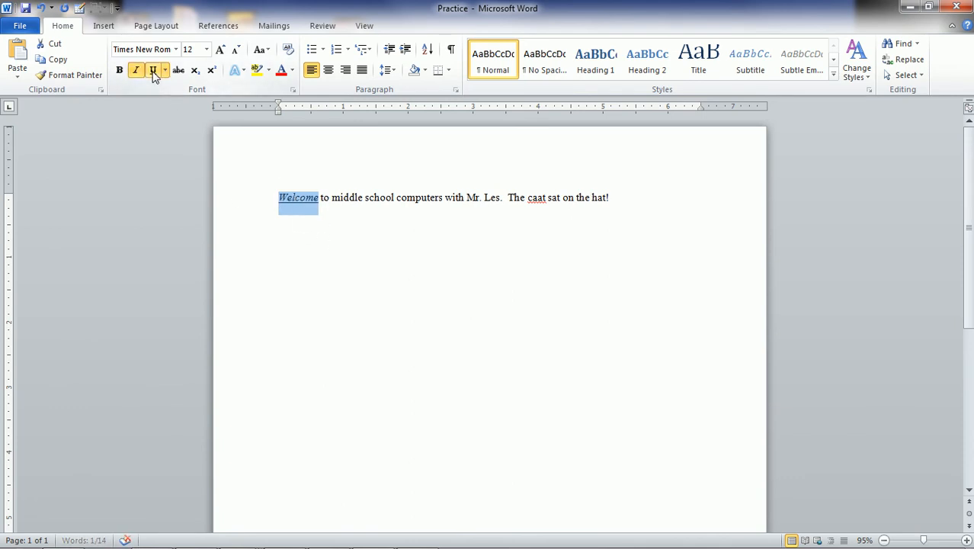
click(137, 71)
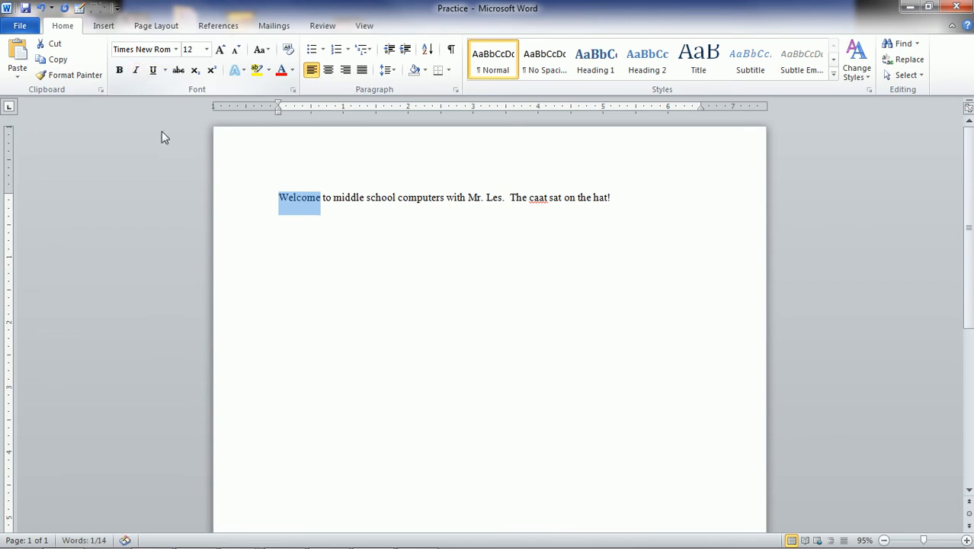
- Set the word "Welcome" to font size 20 and the Hobo Std font
click(206, 49)
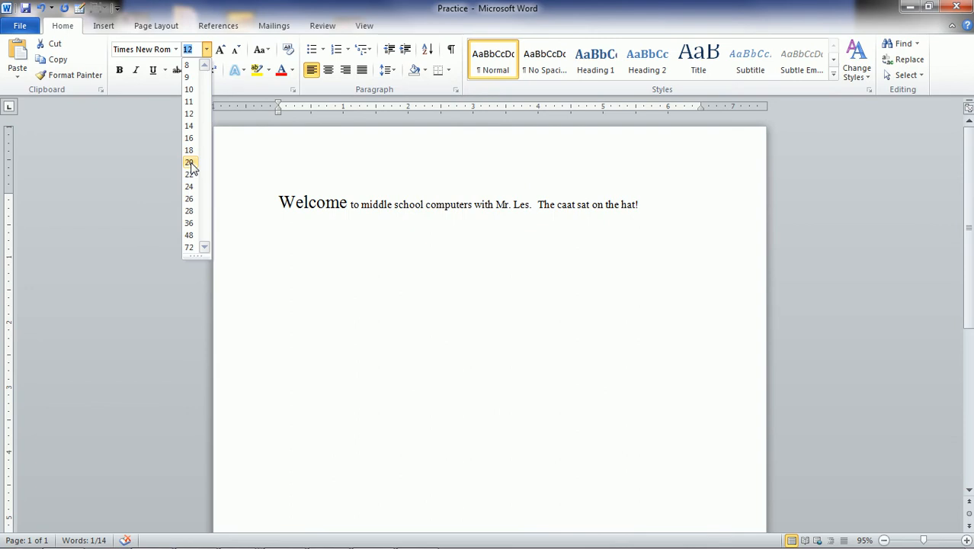
click(190, 162)
click(175, 49)
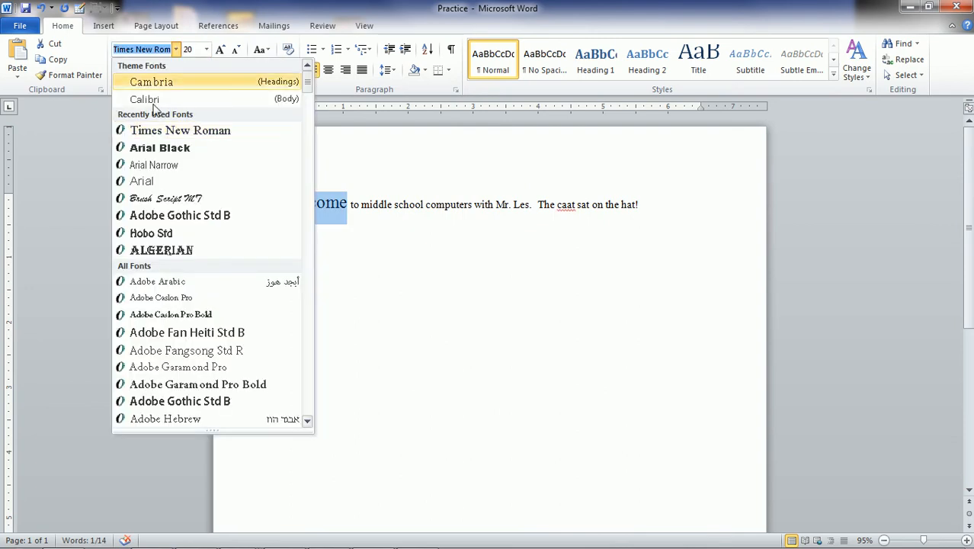
click(160, 235)
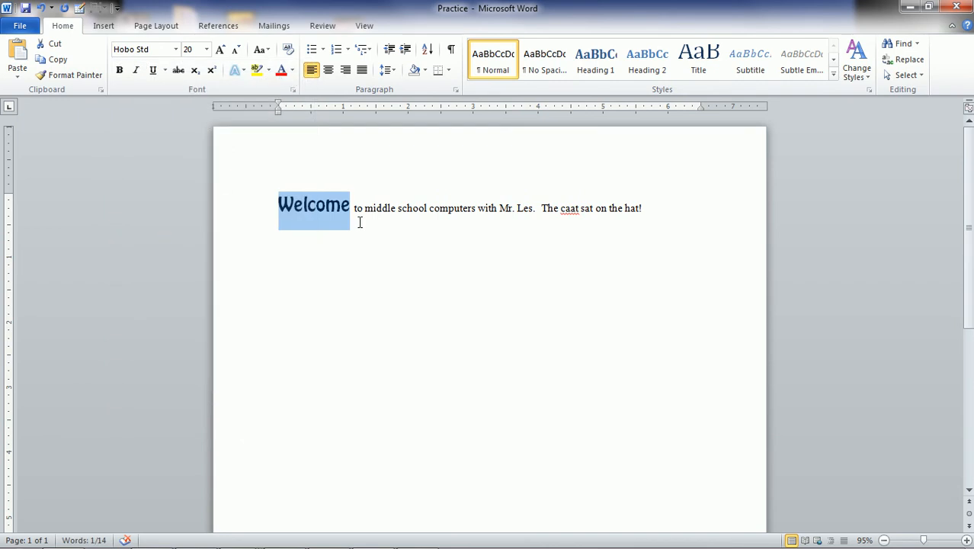
- Change the font color of the word "to" after "Welcome" to the standard blue
drag(355, 207, 364, 208)
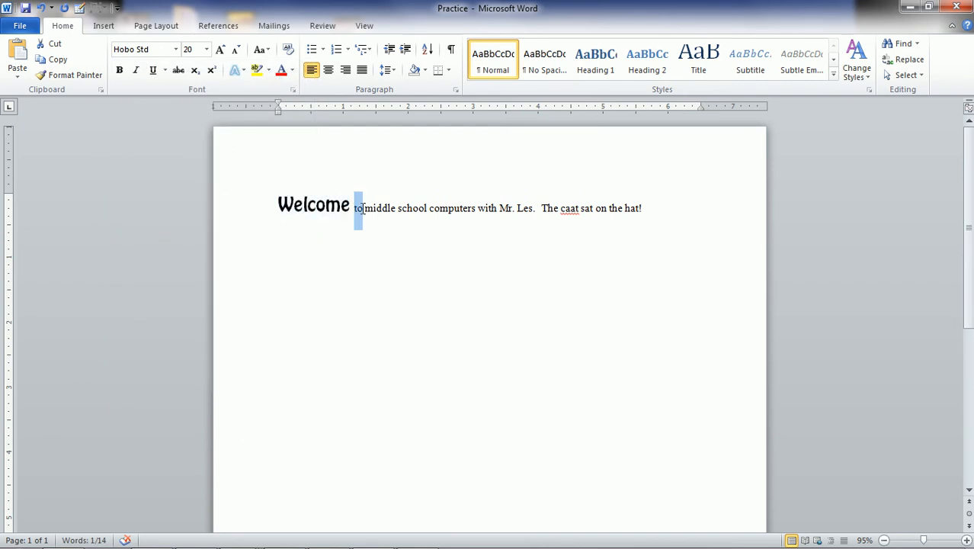
click(292, 70)
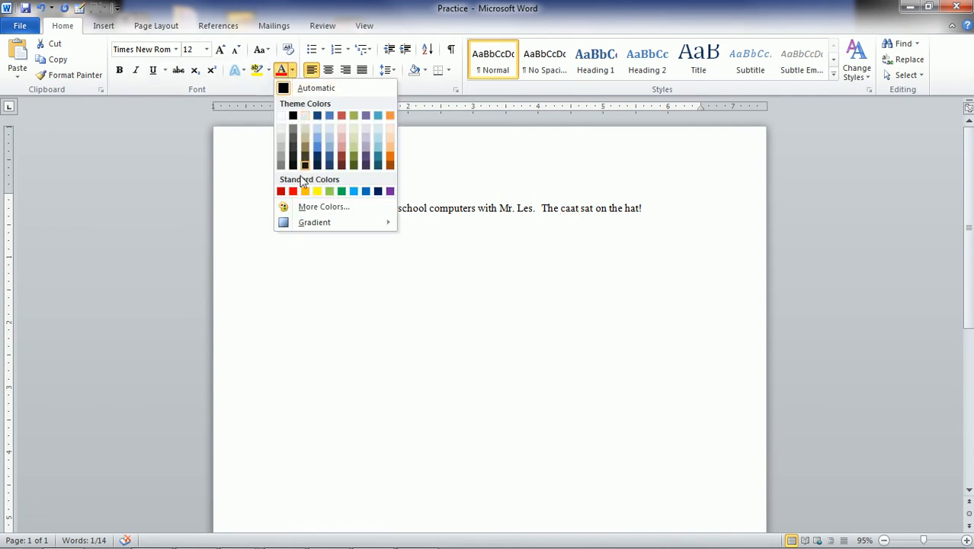
click(370, 192)
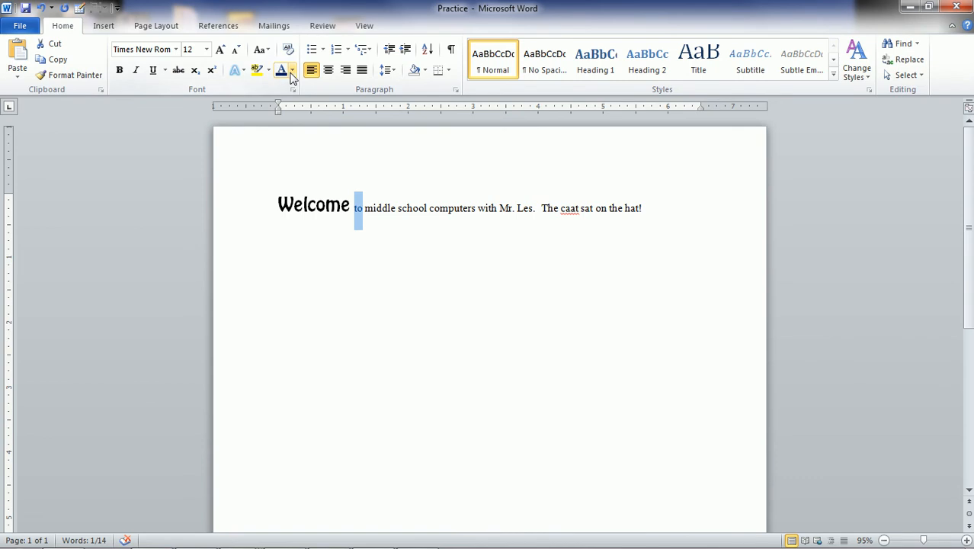
click(381, 252)
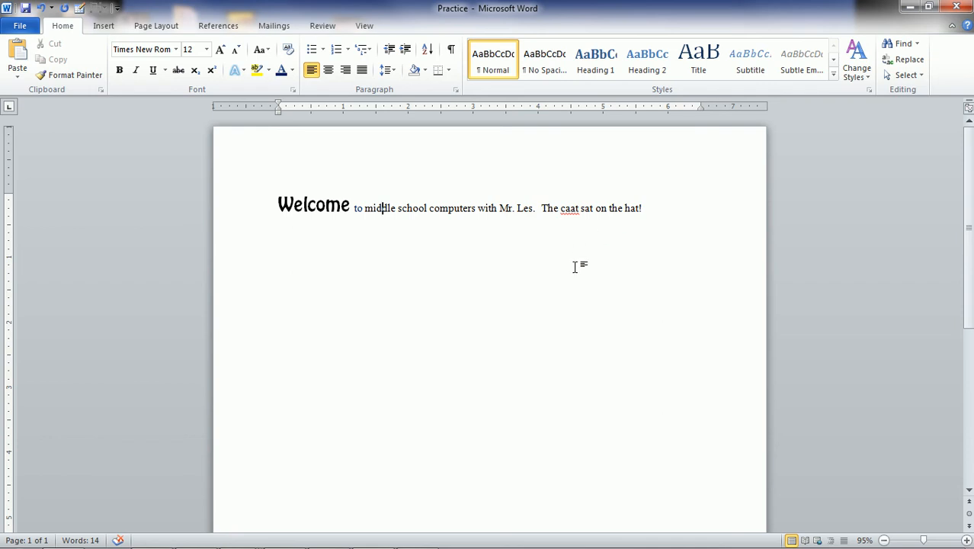
- Correct the misspelled word "caat" with the spelling suggestion "cat"
click(567, 209)
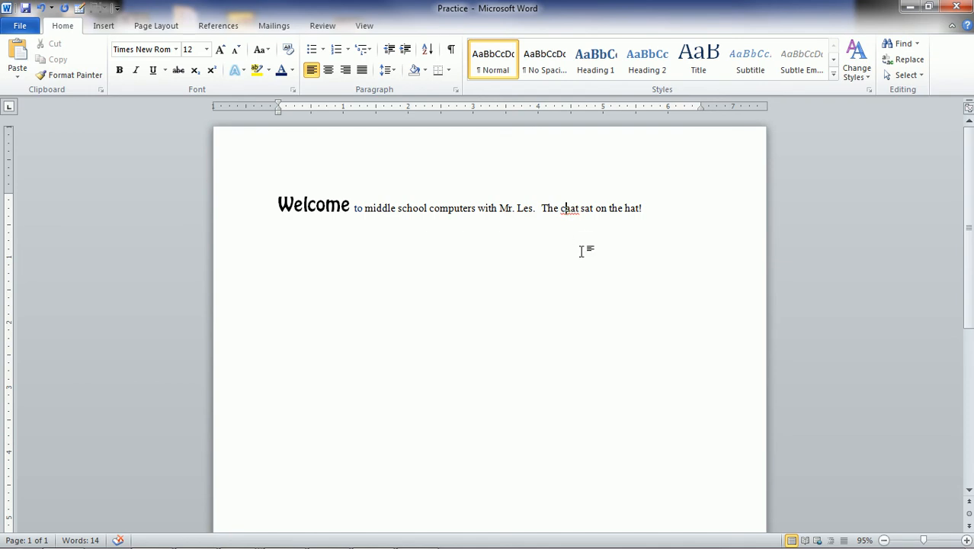
right_click(570, 209)
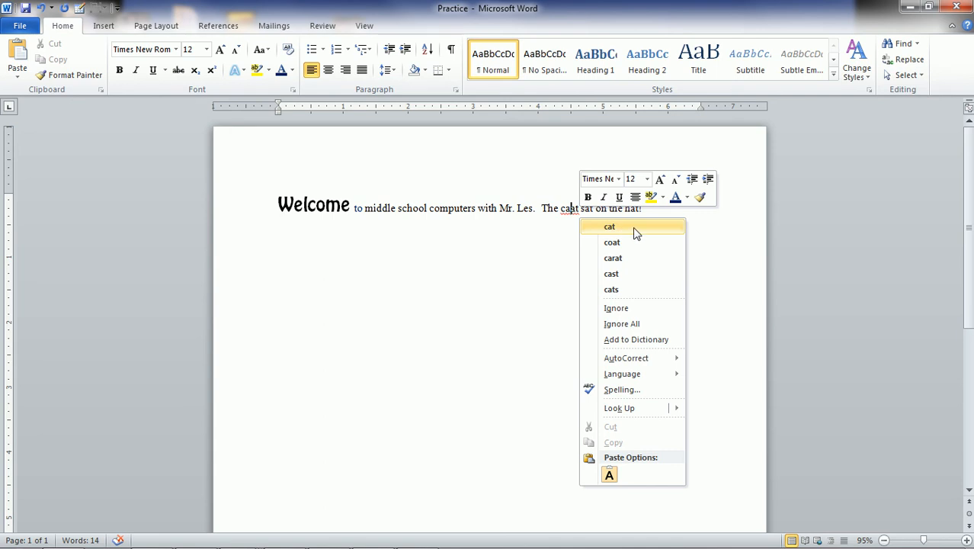
click(614, 228)
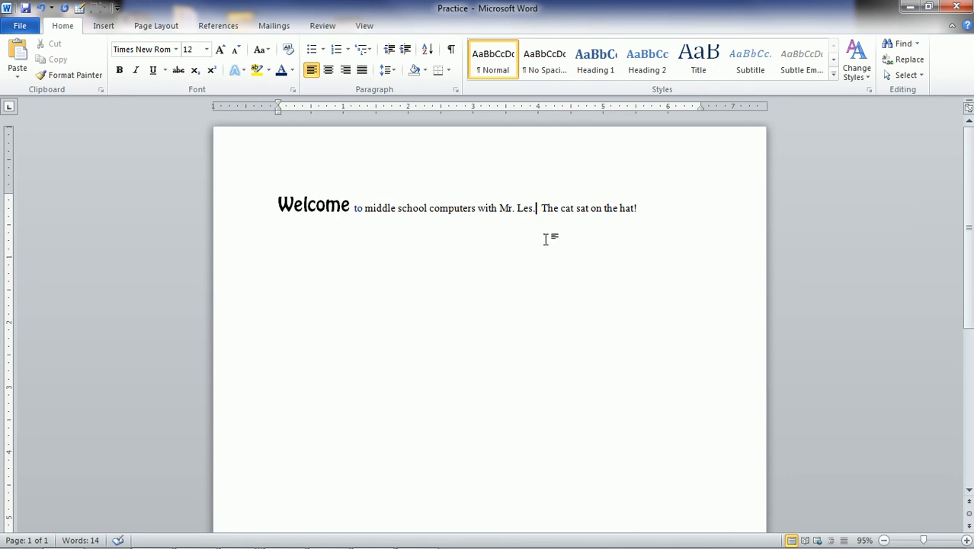
- Insert a comma after the word "computers" in the first sentence
click(475, 209)
text(,)
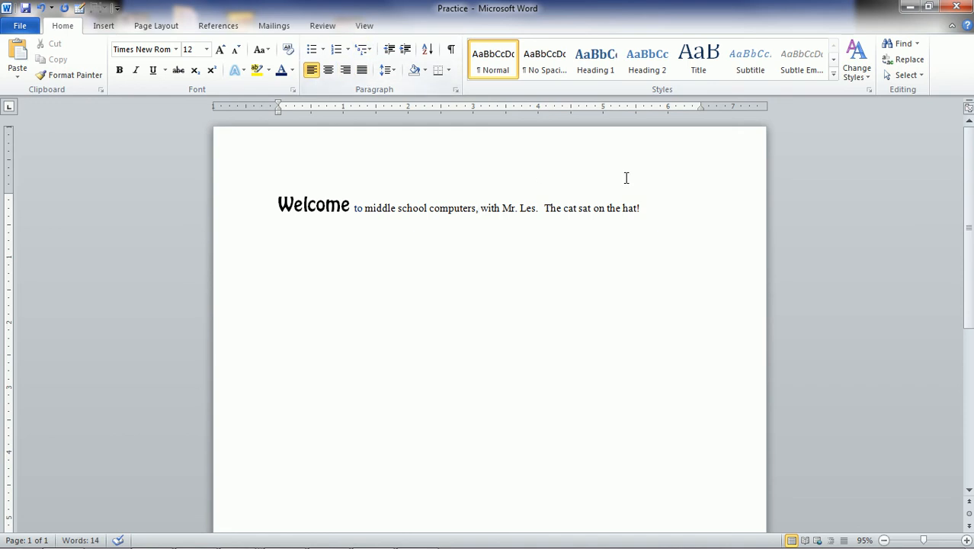
- Try center and right alignment on the whole "Welcome" line, finishing with left alignment
drag(341, 201, 288, 205)
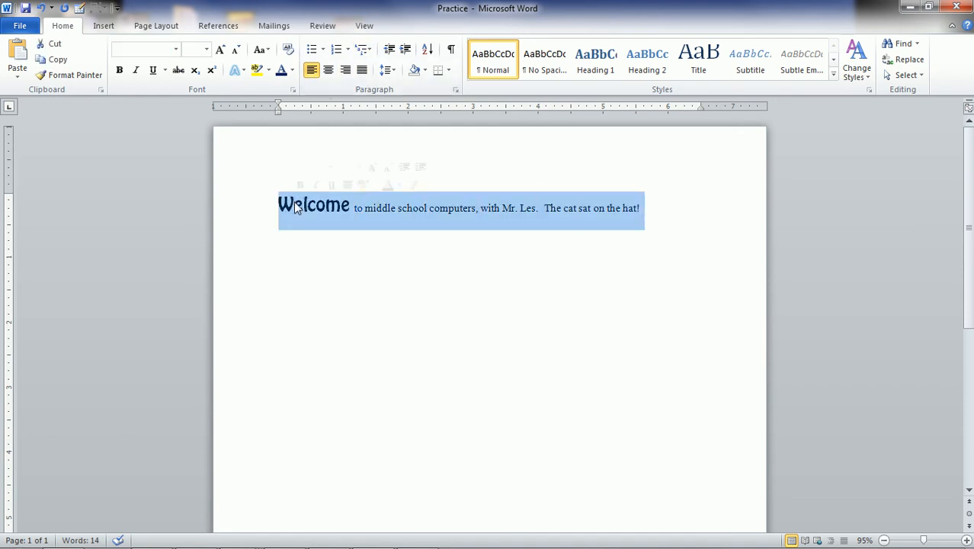
click(329, 71)
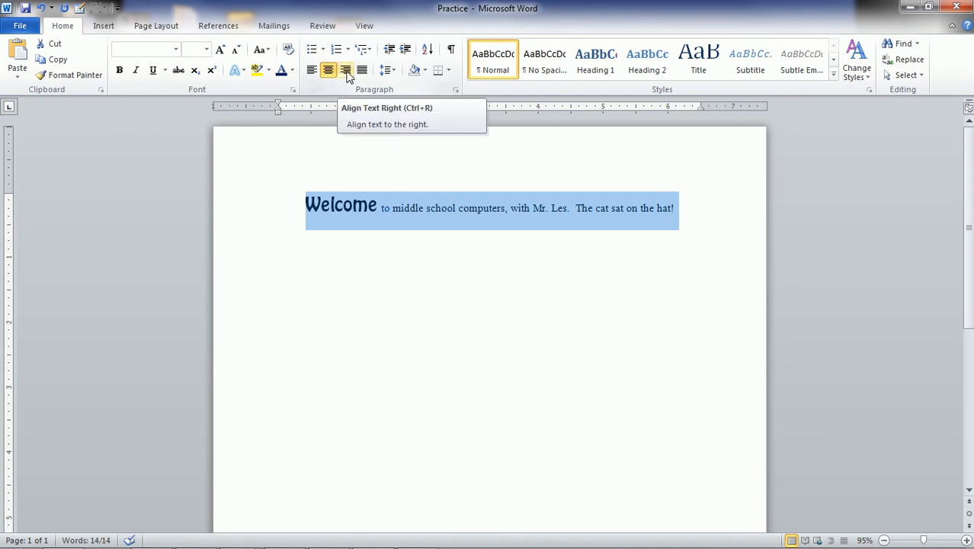
click(346, 71)
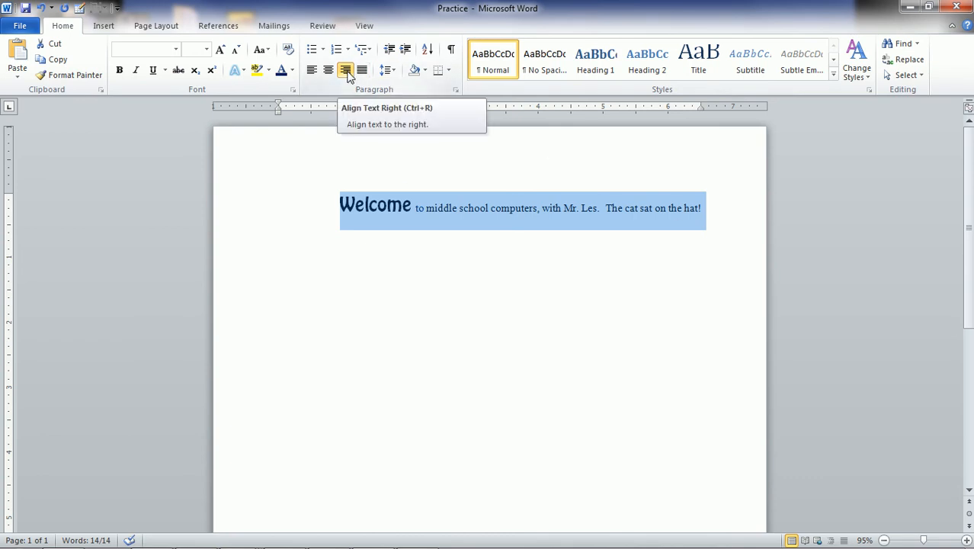
click(312, 74)
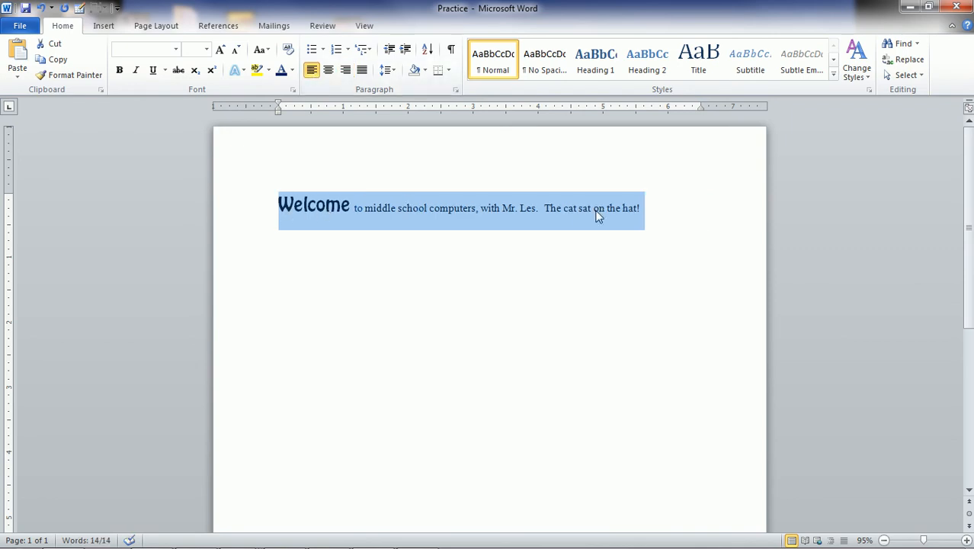
- Start a bulleted list on a new line below the "Welcome" line with "Mc Donalds" as its first item
click(652, 208)
key(Return)
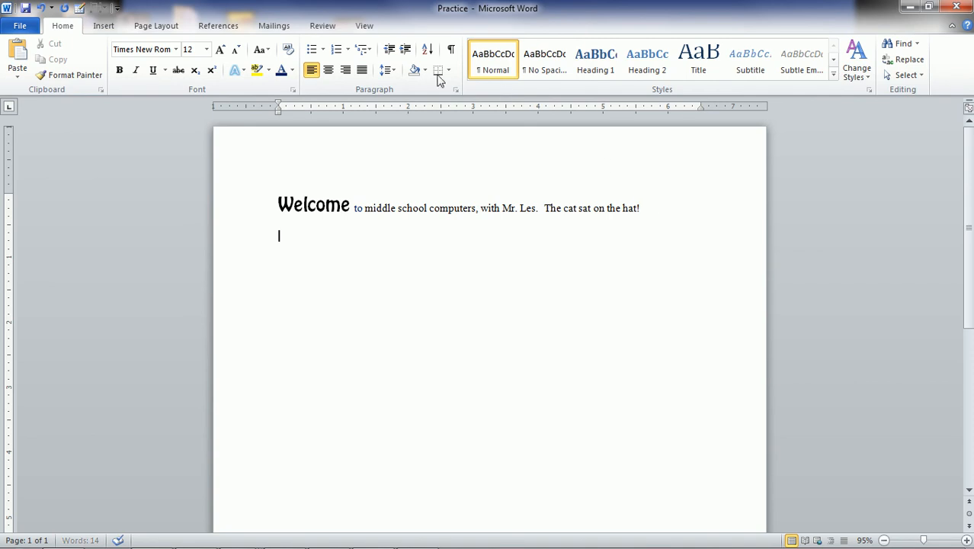
click(311, 50)
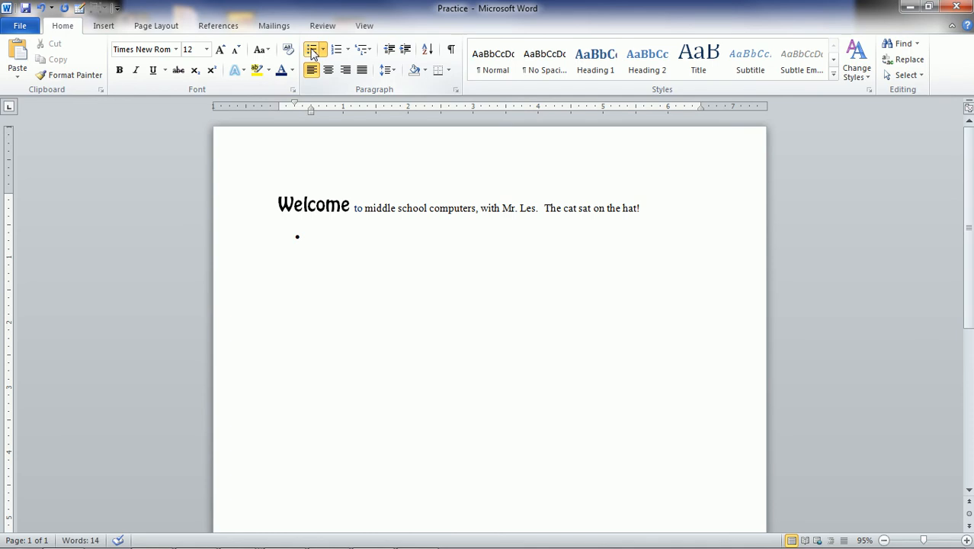
text(Mi)
key(BackSpace)
text(c donal)
key(BackSpace)
key(BackSpace)
key(BackSpace)
key(BackSpace)
key(BackSpace)
key(BackSpace)
text(Donald)
key(BackSpace)
text(ds)
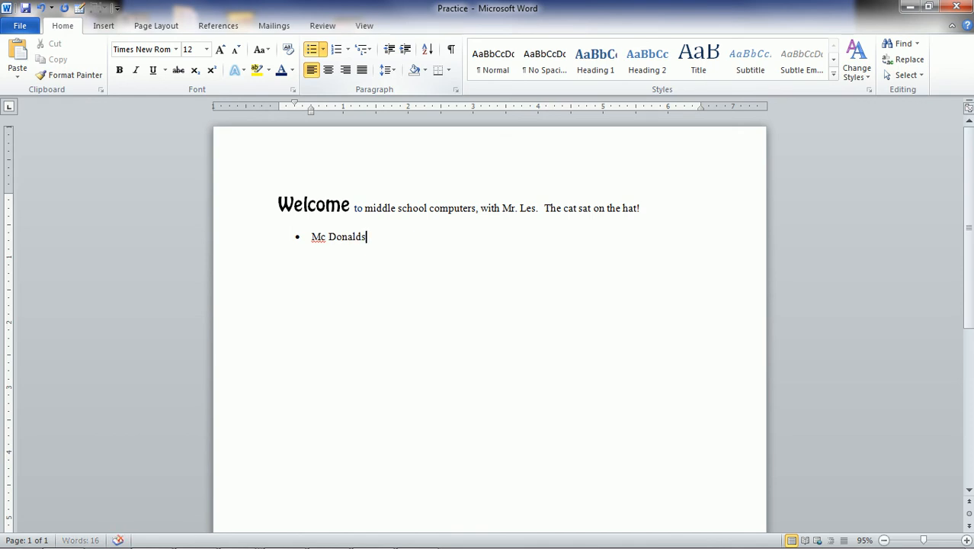
- Add "Pizza Hut" as the second bullet item and end the bulleted list on the line below it
key(Return)
text(Pizza Hun)
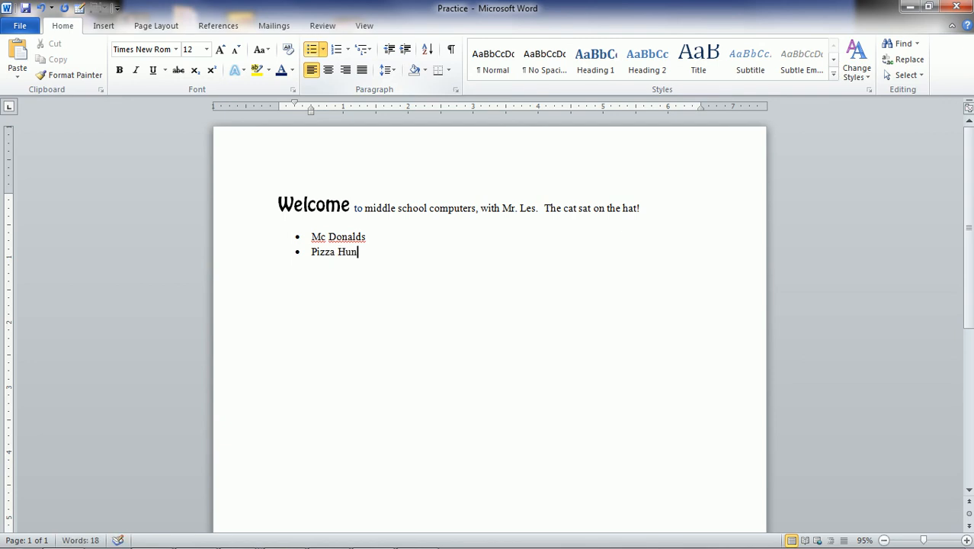
key(BackSpace)
text(t)
key(Return)
click(312, 49)
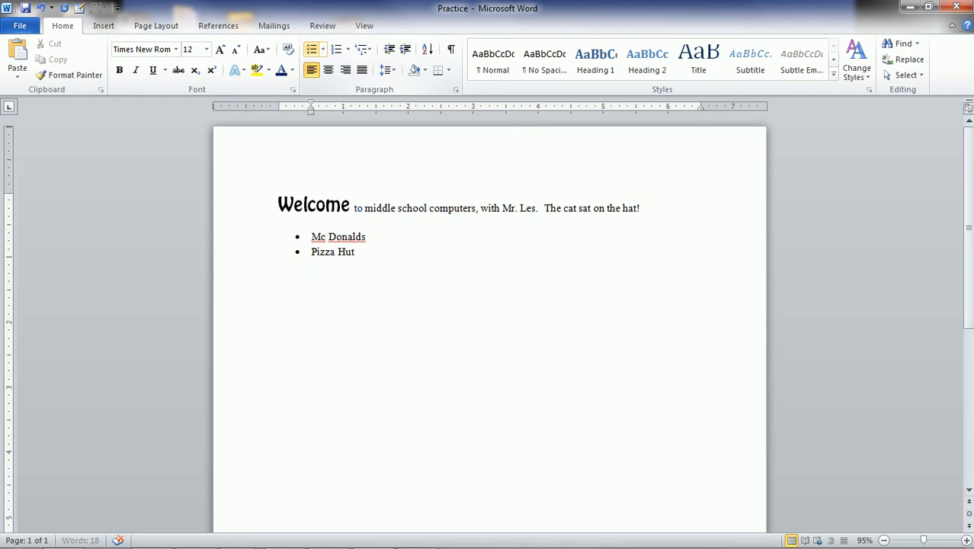
key(BackSpace)
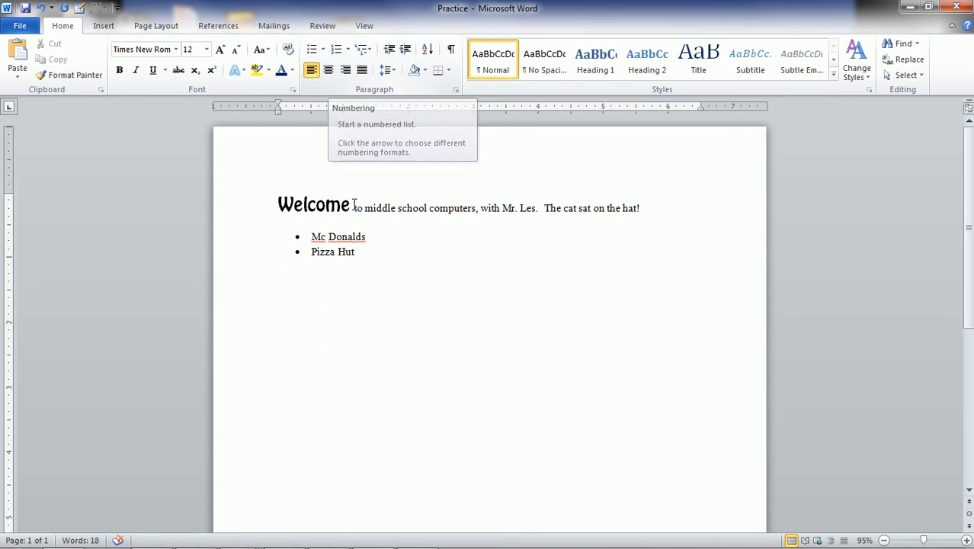
- Convert the "Mc Donalds" and "Pizza Hut" bullet items into a numbered list
drag(366, 257, 305, 236)
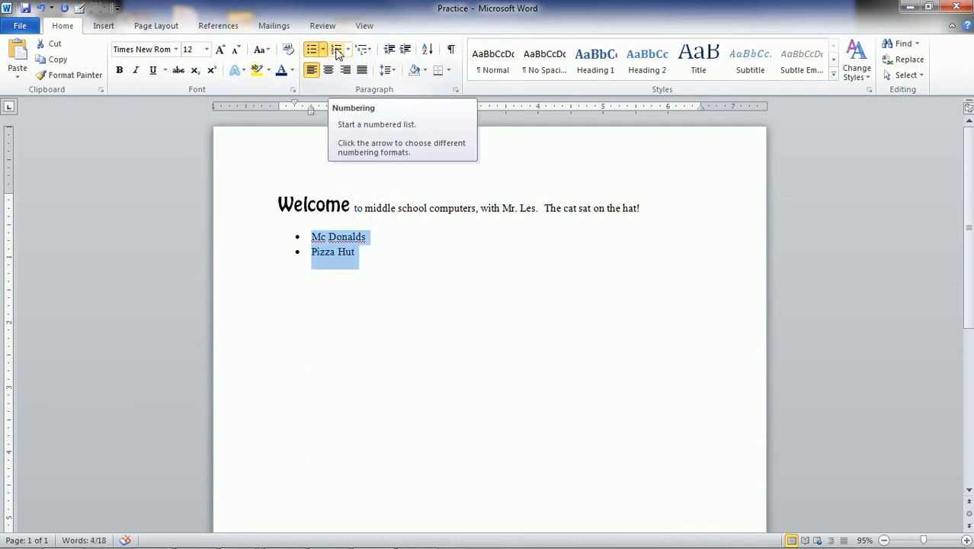
click(338, 50)
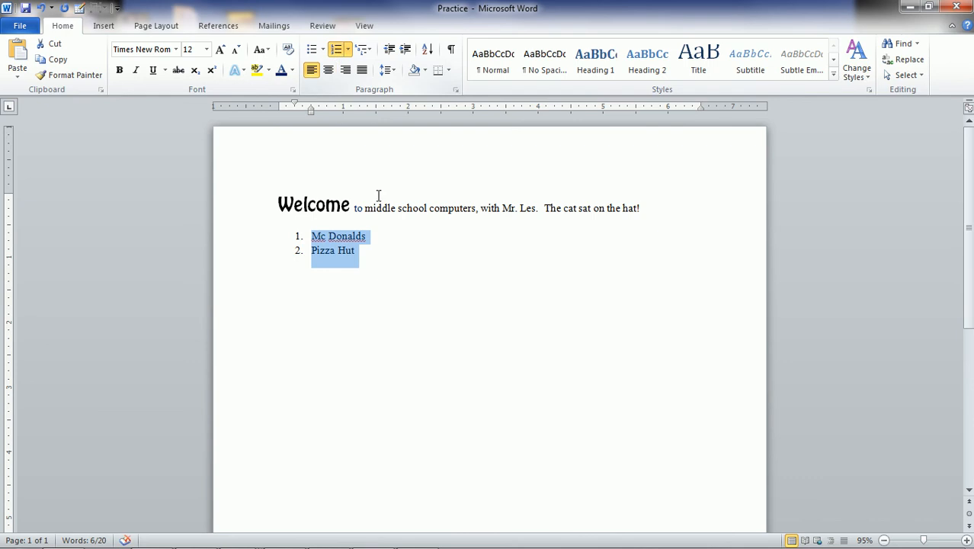
drag(355, 255, 286, 235)
click(385, 255)
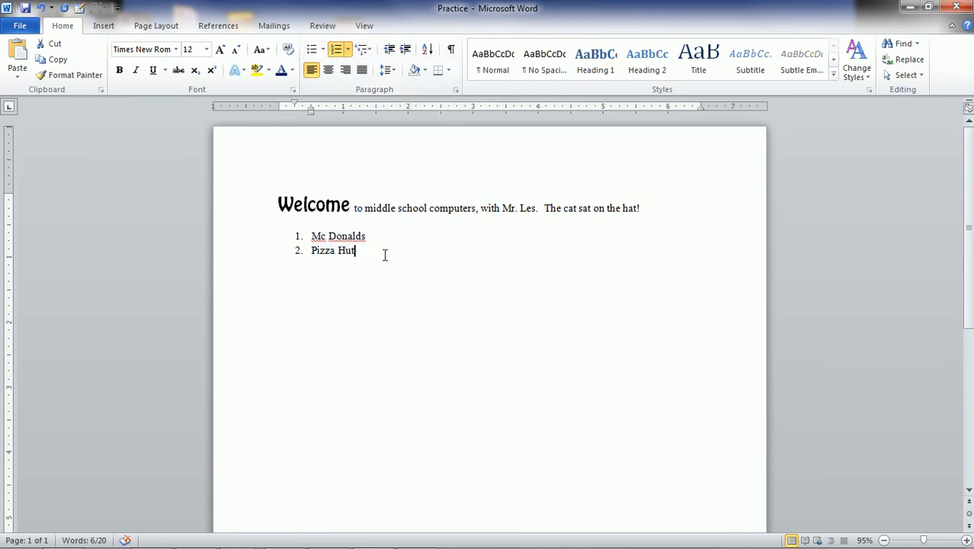